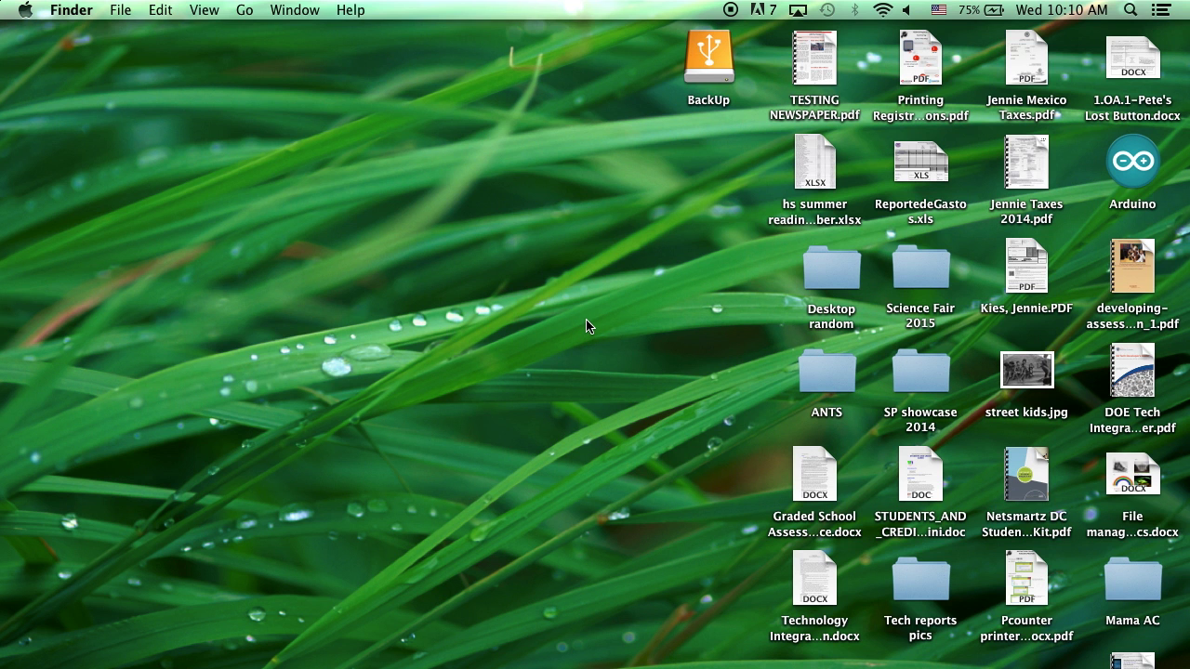
# - Open the BackUp external drive from its desktop icon
pyautogui.doubleClick(735, 63)
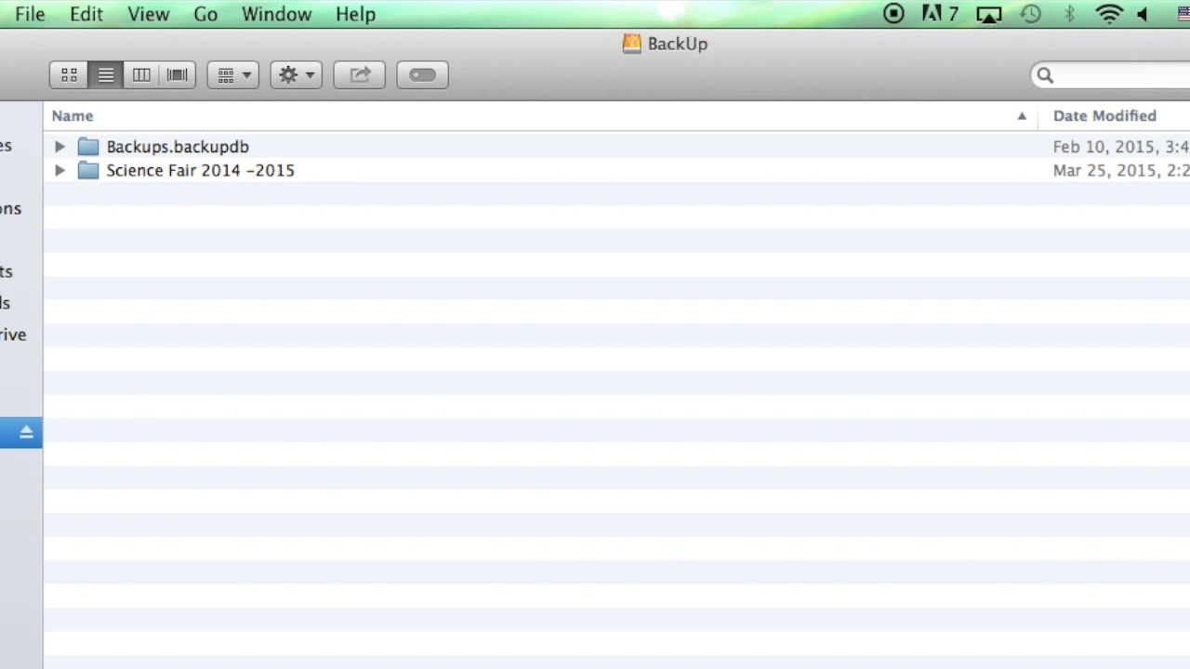
# - Create a folder named 'Backup Kies Laptop May 2015' on the BackUp drive
pyautogui.moveTo(1188, 586); pyautogui.dragTo(929, 585)
pyautogui.moveTo(510, 53); pyautogui.dragTo(781, 111)
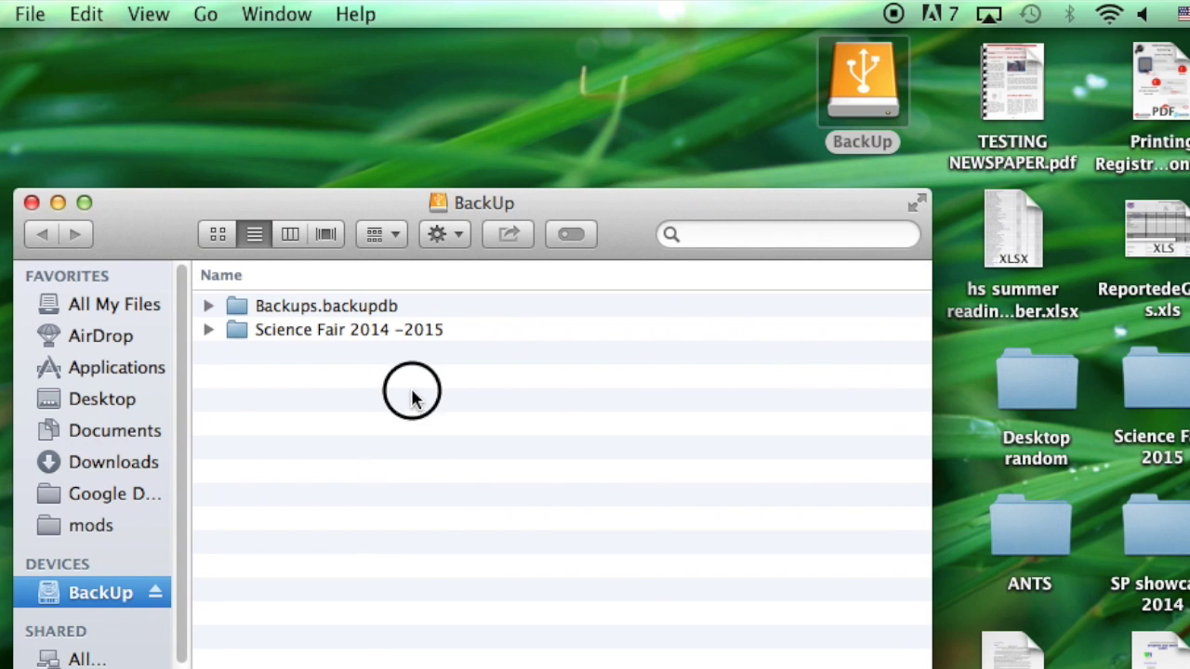
pyautogui.rightClick(412, 393)
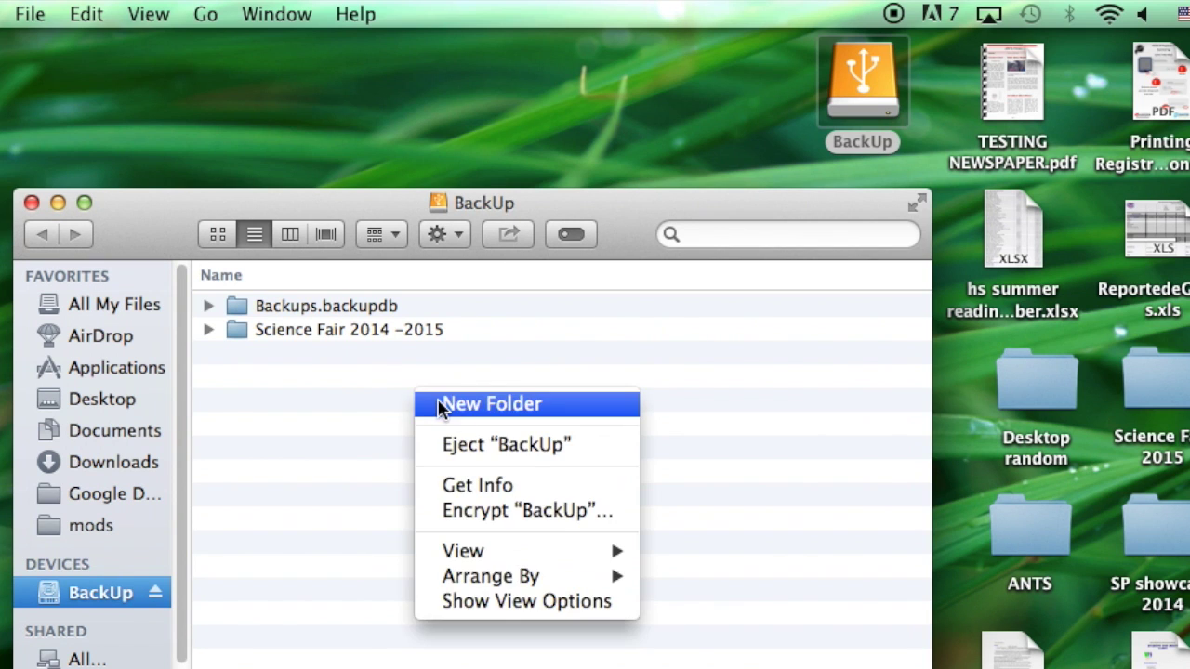
pyautogui.click(429, 402)
pyautogui.write('Backup Kies Laptop ')
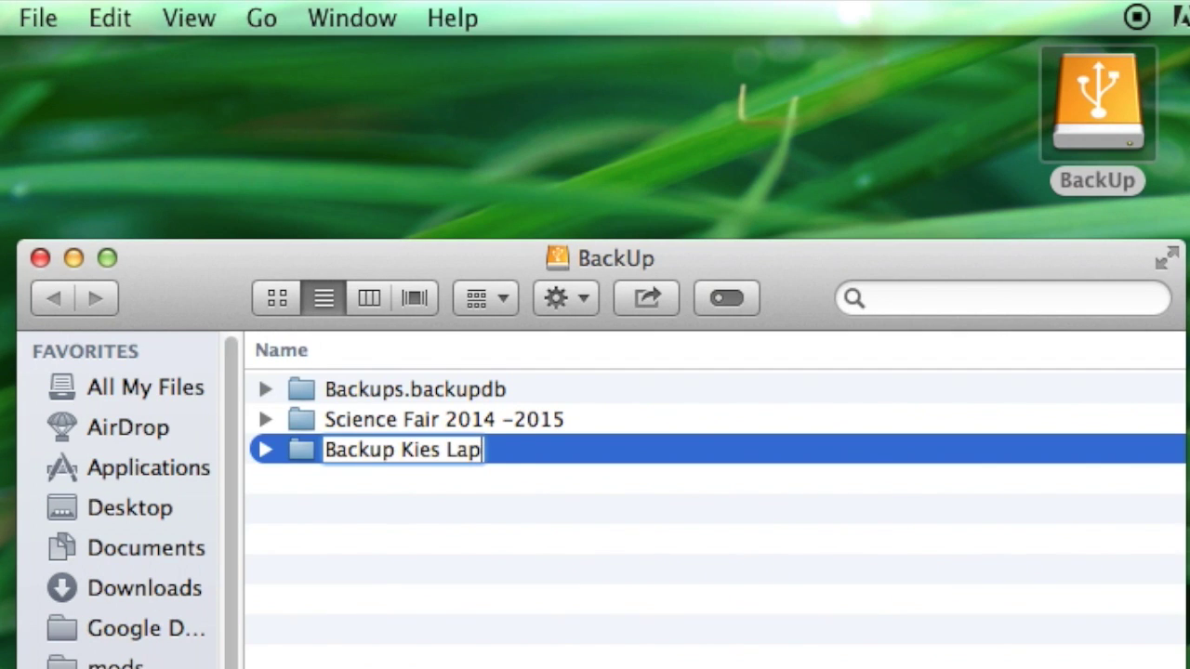
pyautogui.write('May 2015')
pyautogui.press('Return')
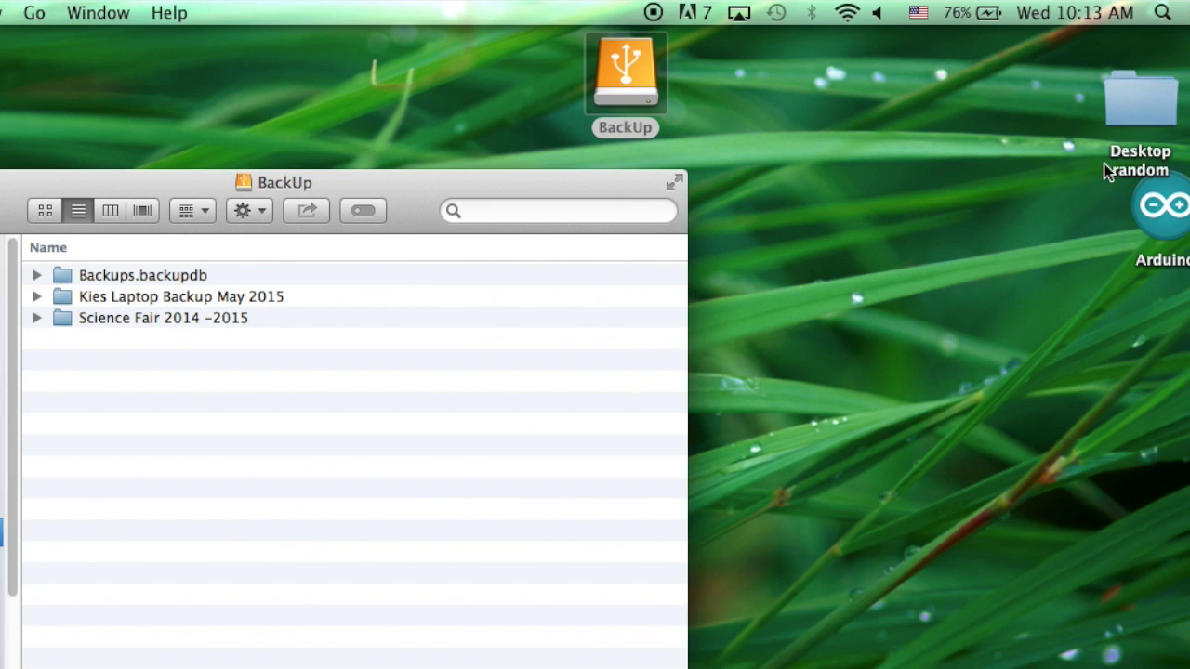
# - Copy the Desktop random folder and all Documents items into the new backup folder
pyautogui.moveTo(1159, 96); pyautogui.dragTo(245, 293)
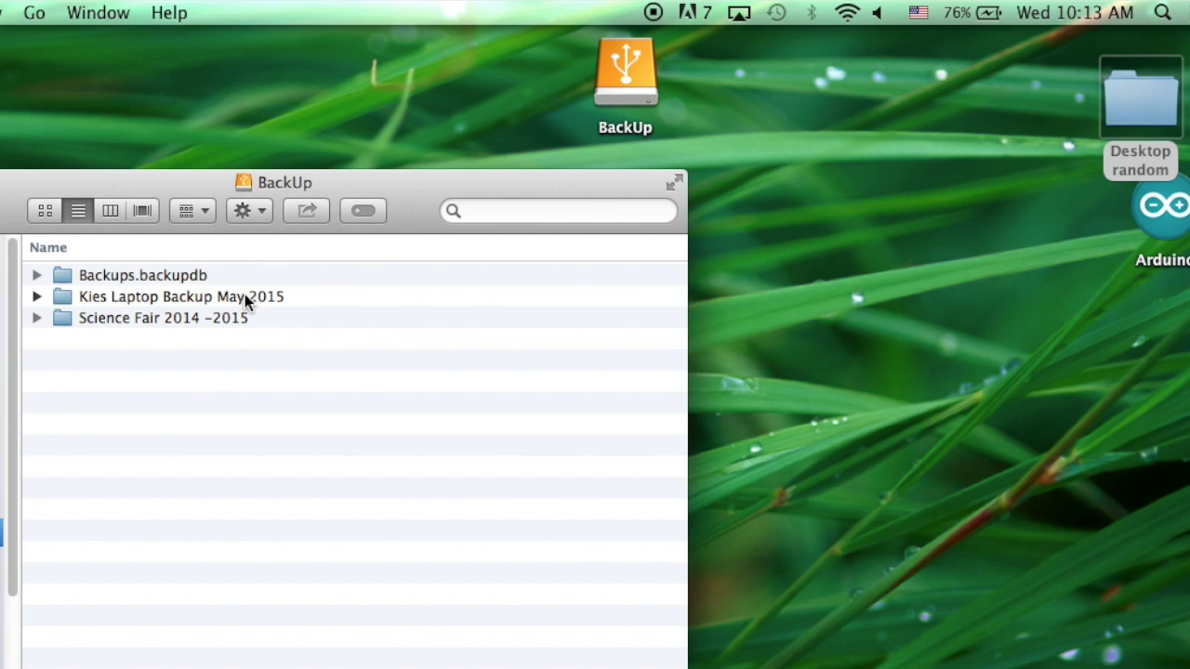
pyautogui.click(37, 297)
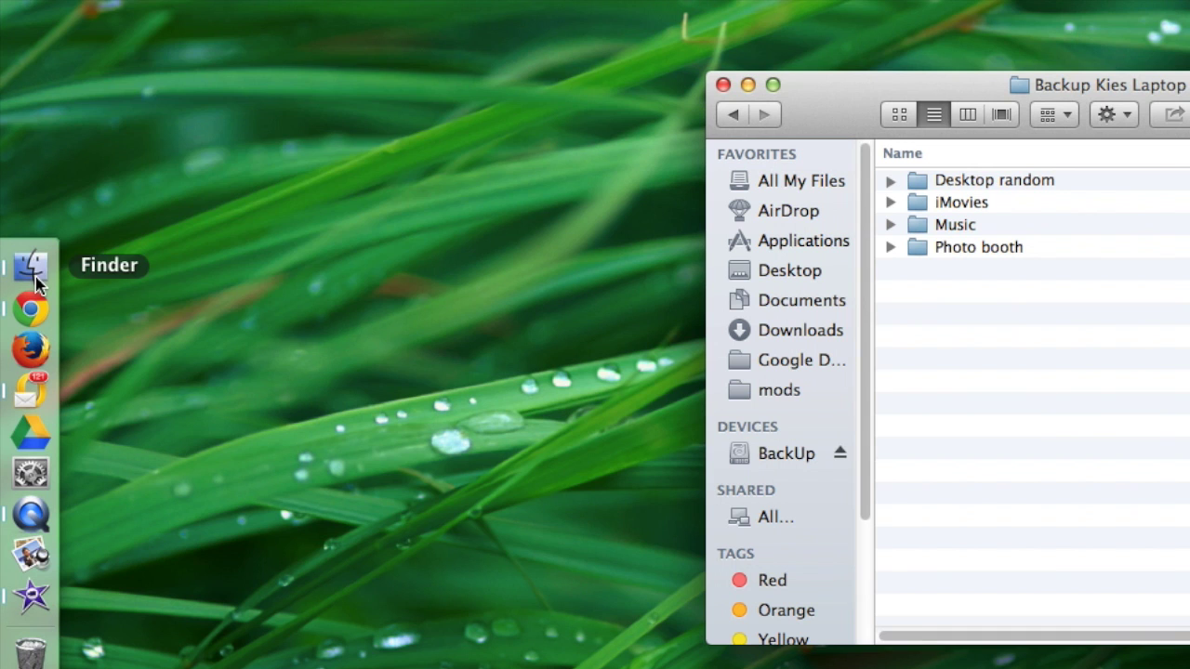
pyautogui.rightClick(31, 266)
pyautogui.click(221, 104)
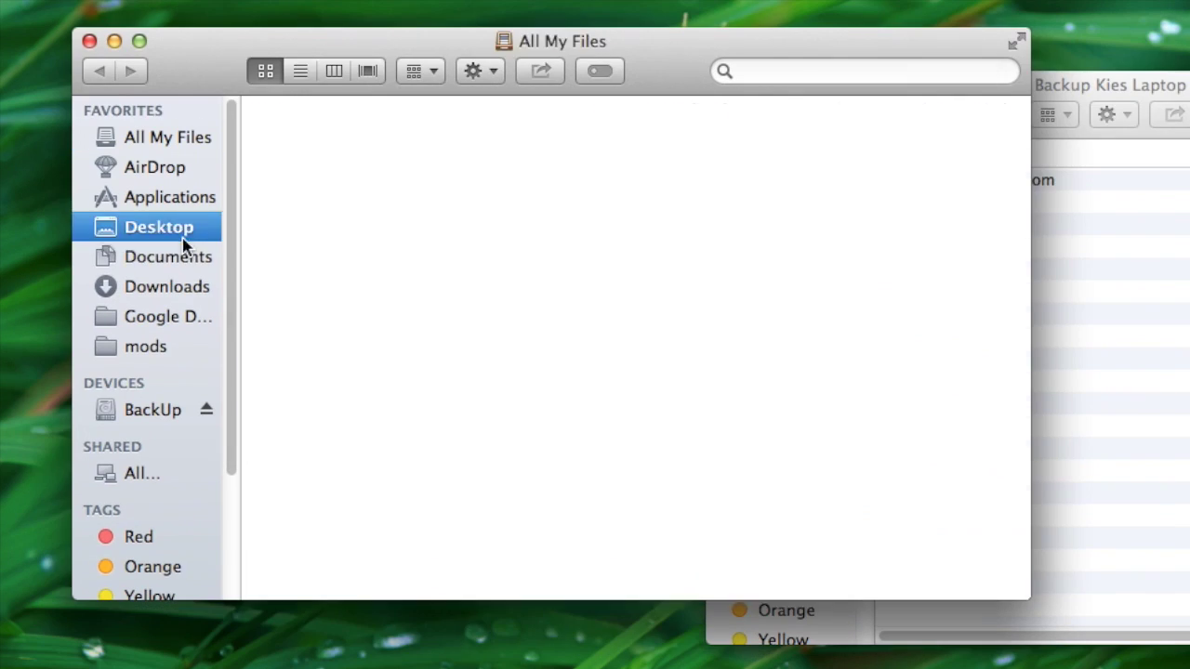
pyautogui.click(168, 257)
pyautogui.press('super+a')
pyautogui.moveTo(329, 139); pyautogui.dragTo(1088, 404)
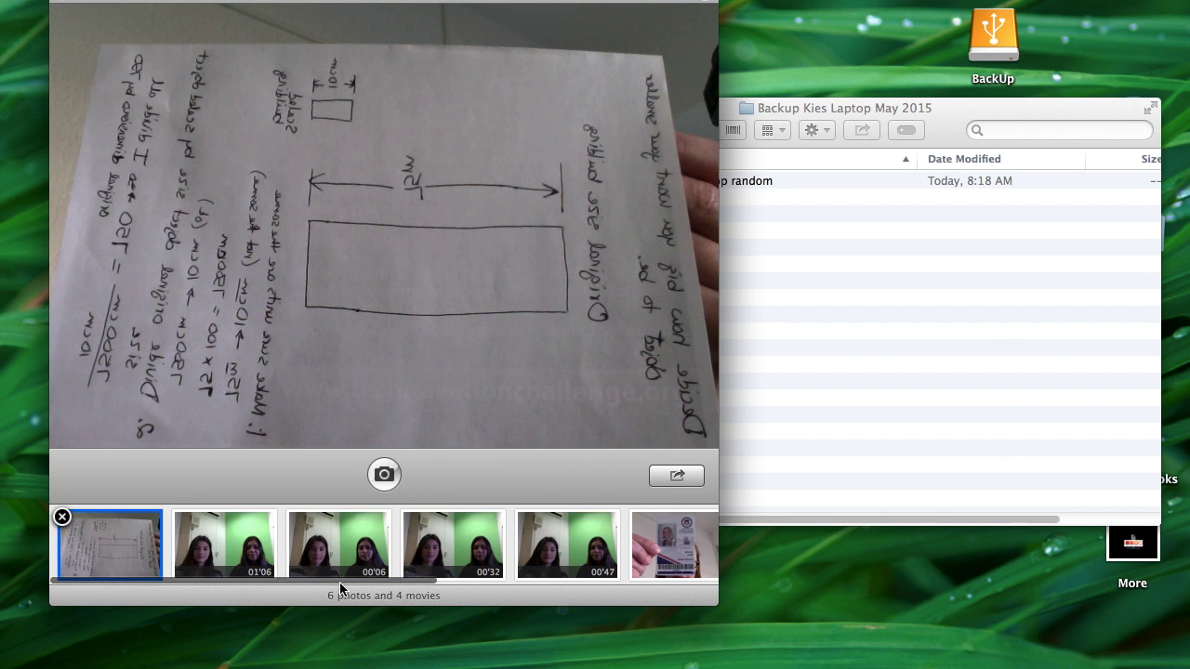
pyautogui.moveTo(340, 581); pyautogui.dragTo(702, 578)
# - Copy all Photo Booth photos, the Keynote export video and the Los Kisses album into the backup folder
pyautogui.press('super+a')
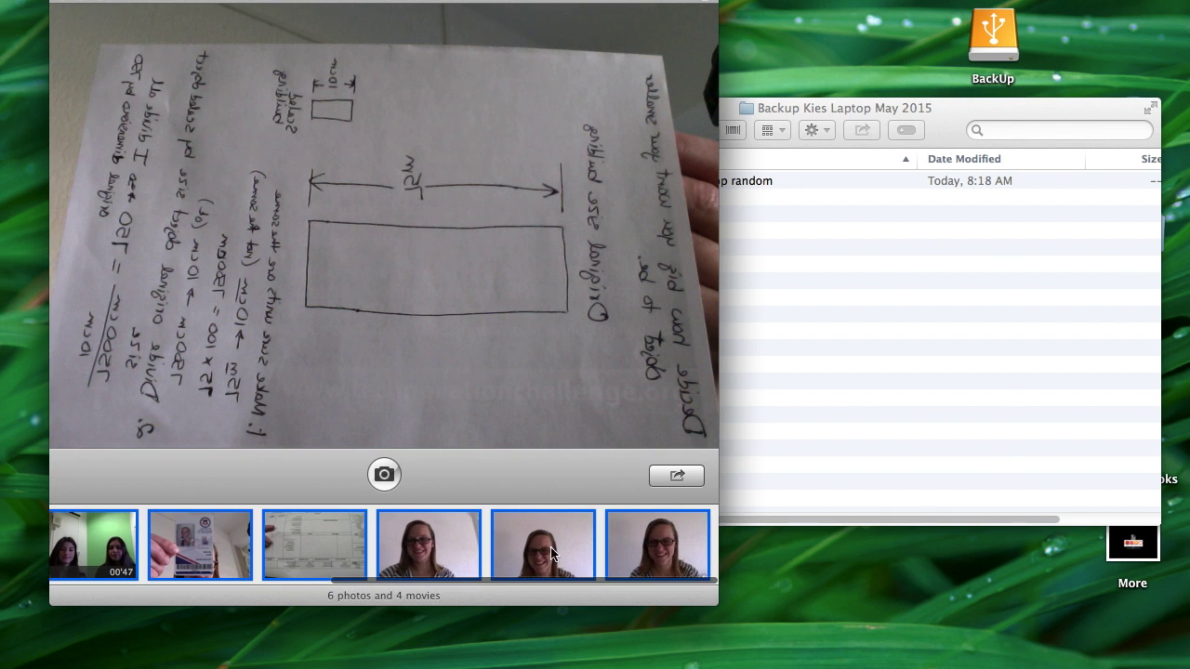
pyautogui.moveTo(549, 550); pyautogui.dragTo(854, 305)
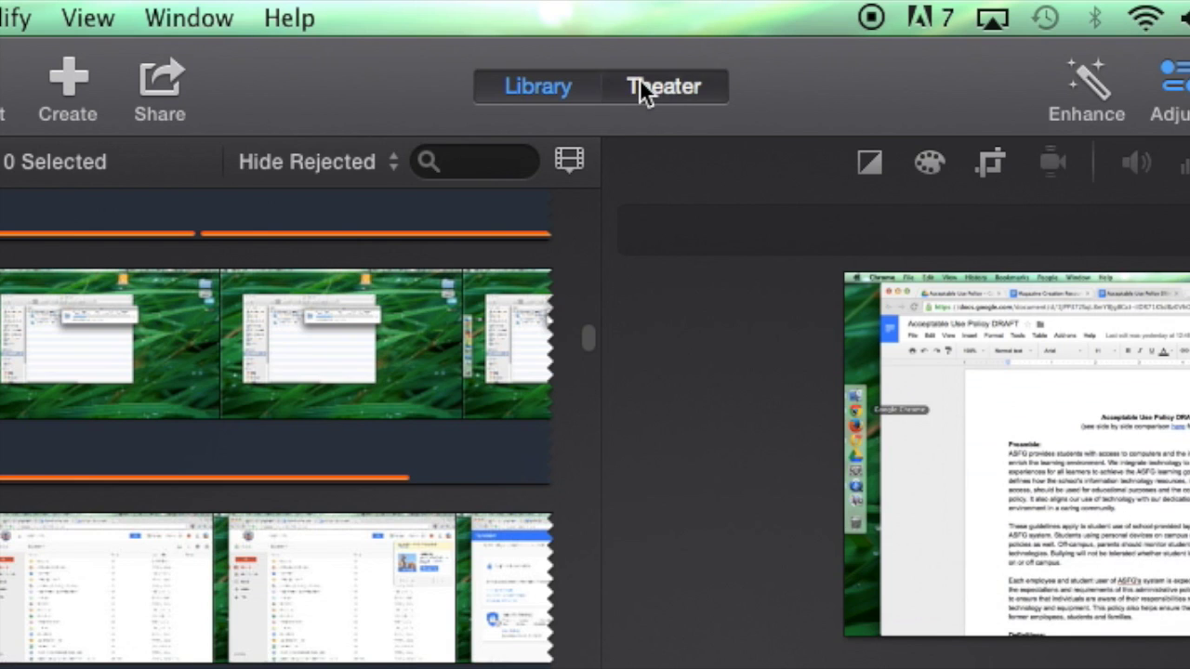
pyautogui.click(640, 86)
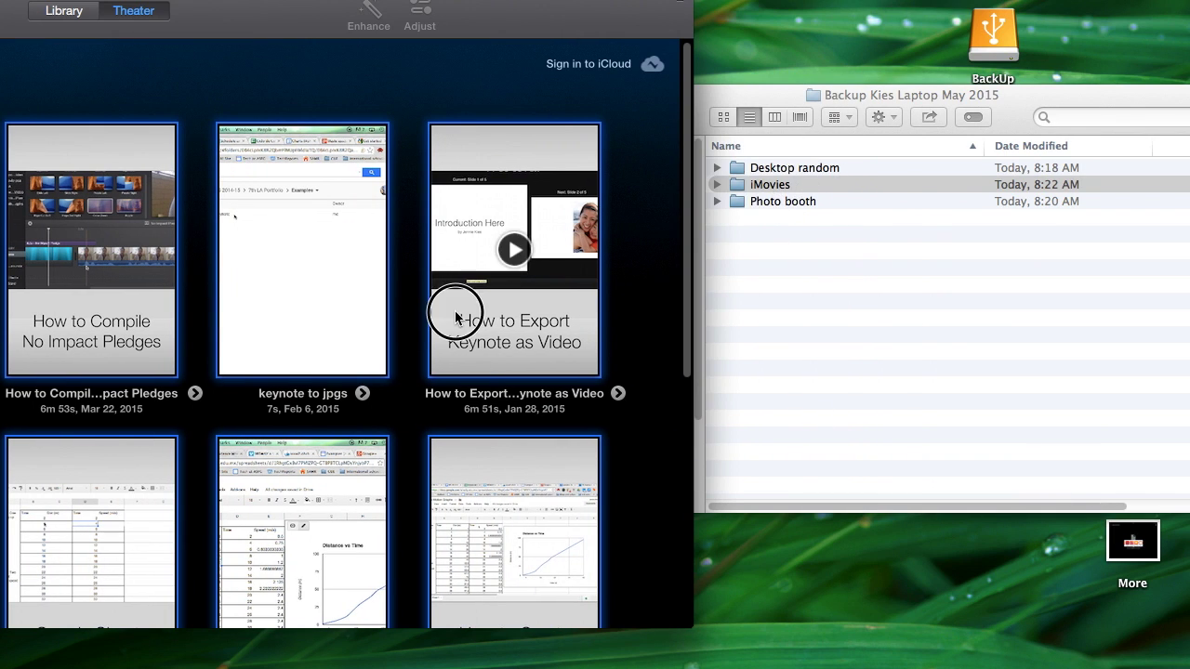
pyautogui.moveTo(452, 306); pyautogui.dragTo(772, 186)
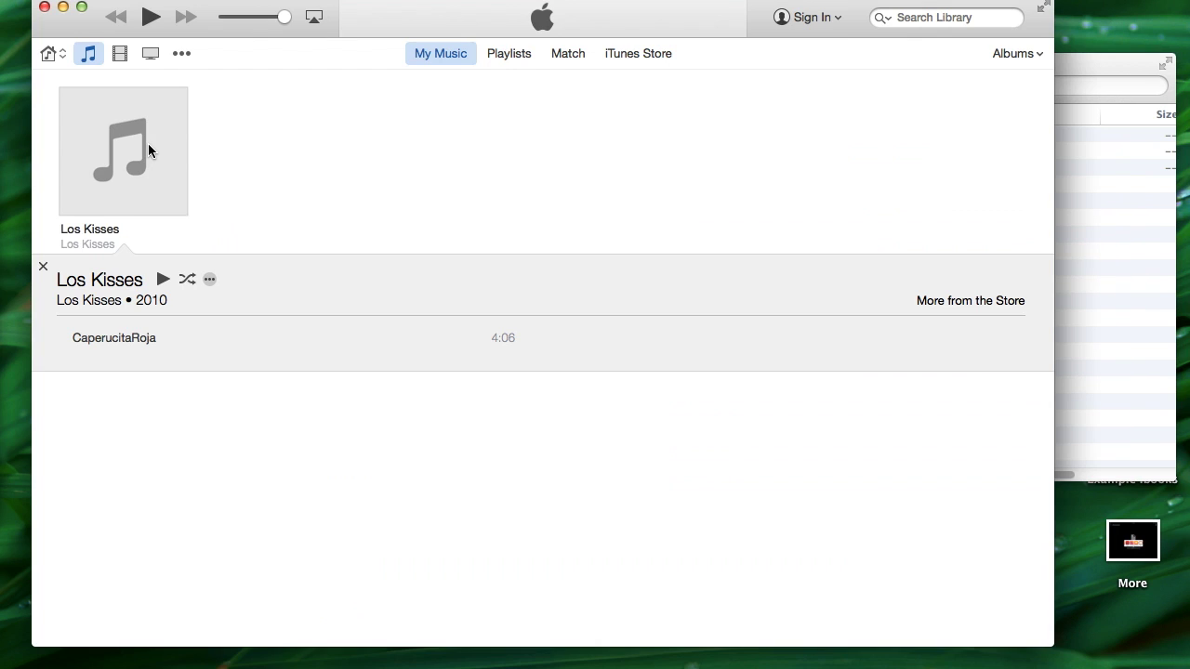
pyautogui.click(122, 163)
pyautogui.moveTo(122, 163); pyautogui.dragTo(1094, 230)
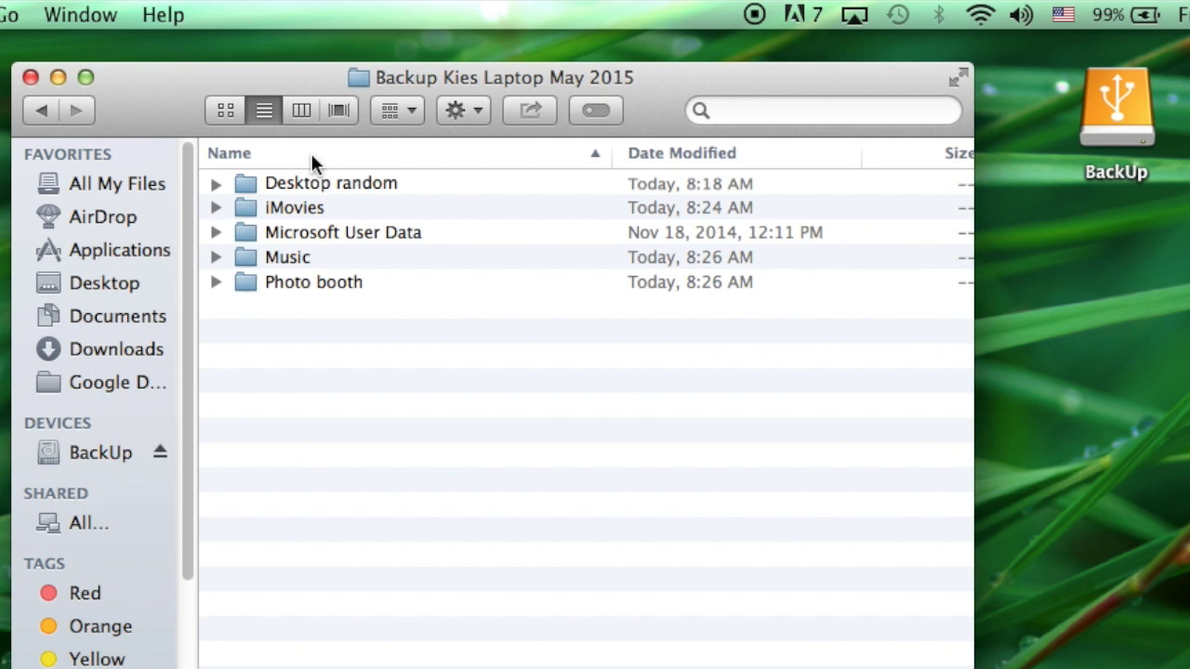
# - Close the backup folder window, then eject the BackUp drive from its desktop icon
pyautogui.click(31, 77)
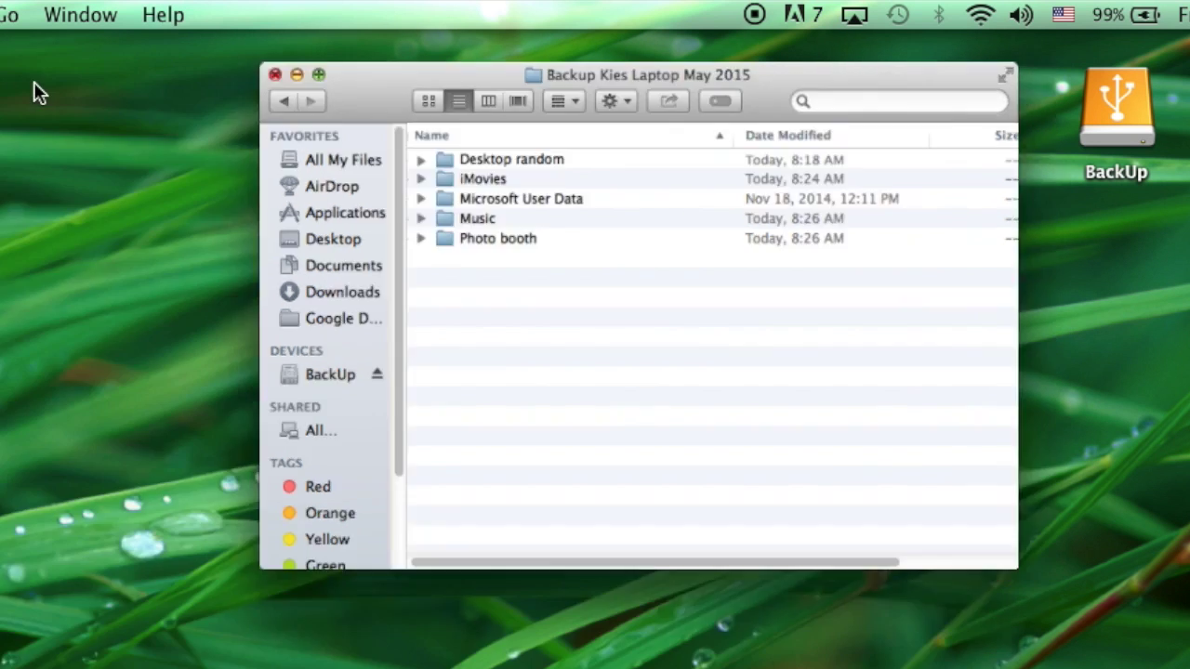
pyautogui.rightClick(1140, 110)
pyautogui.click(1018, 158)
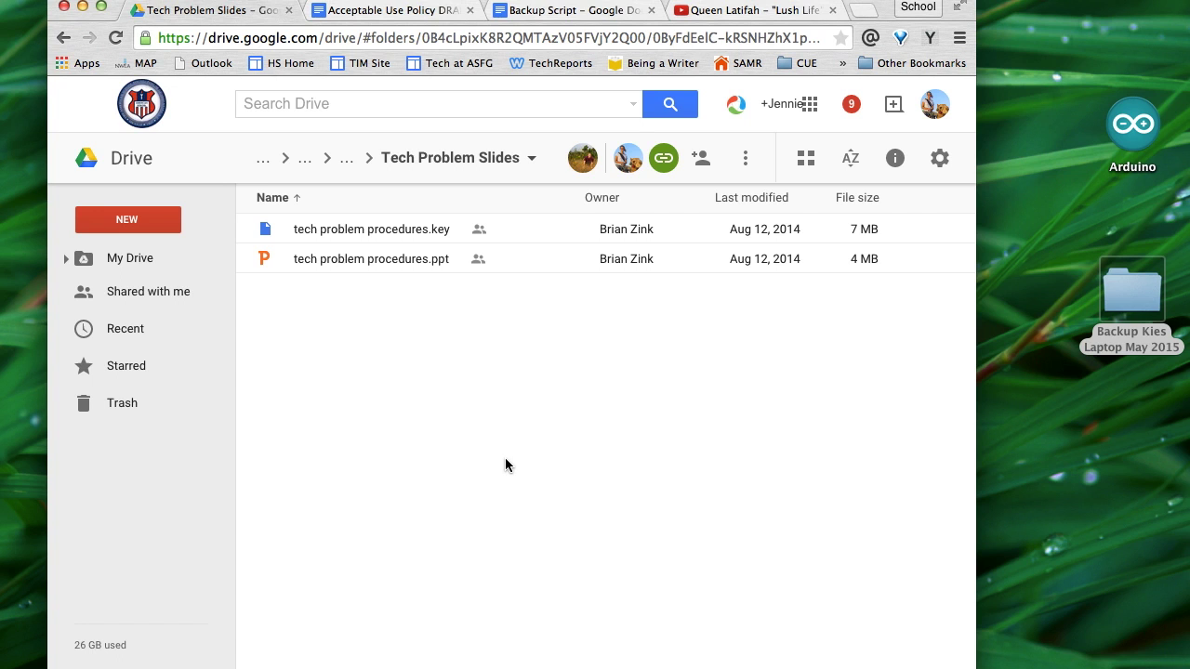
# - Preview tech problem procedures.ppt and tech problem procedures.key, then return to My Drive
pyautogui.press('Down')
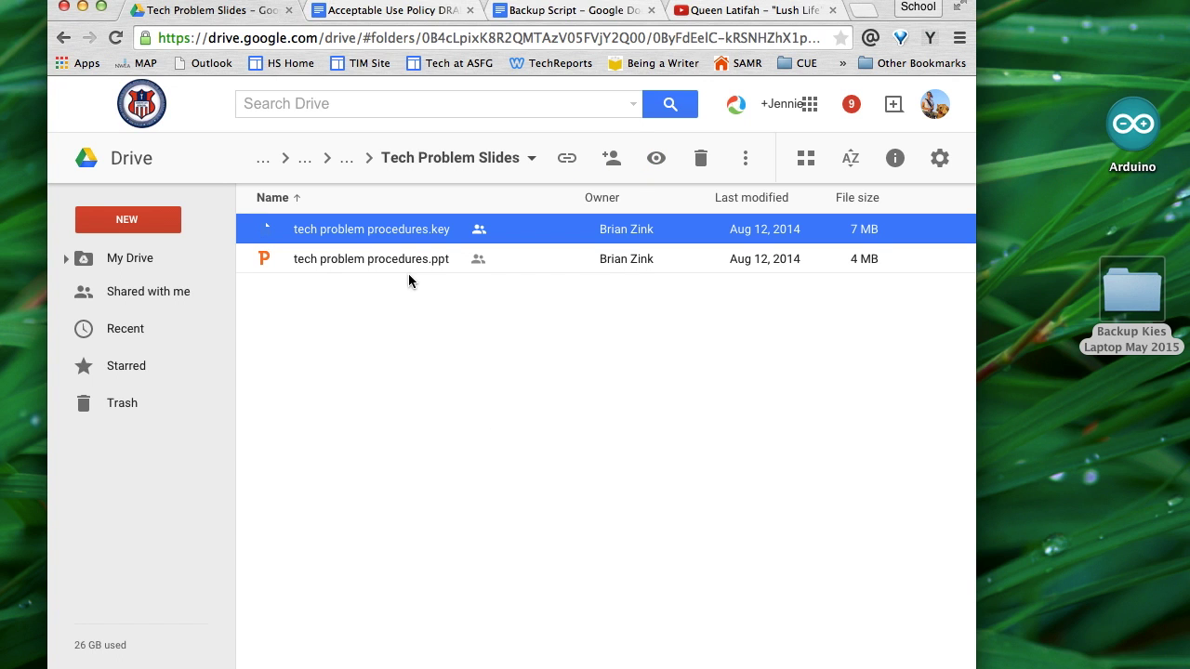
pyautogui.press('Down')
pyautogui.press('Return')
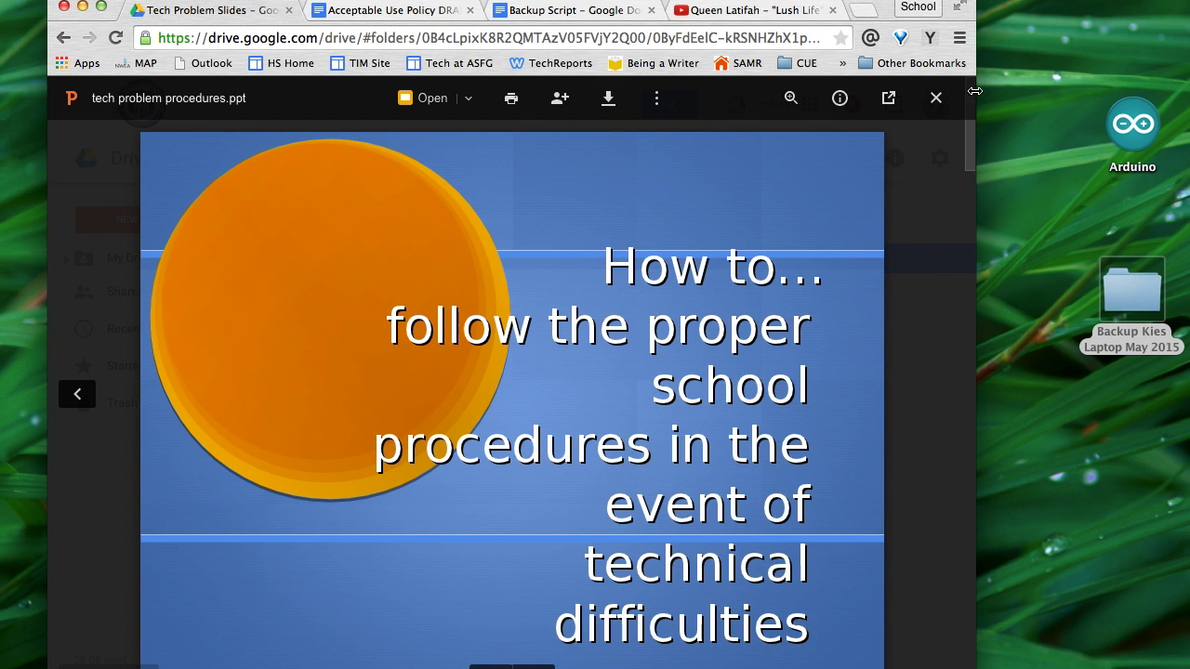
pyautogui.click(935, 97)
pyautogui.click(439, 234)
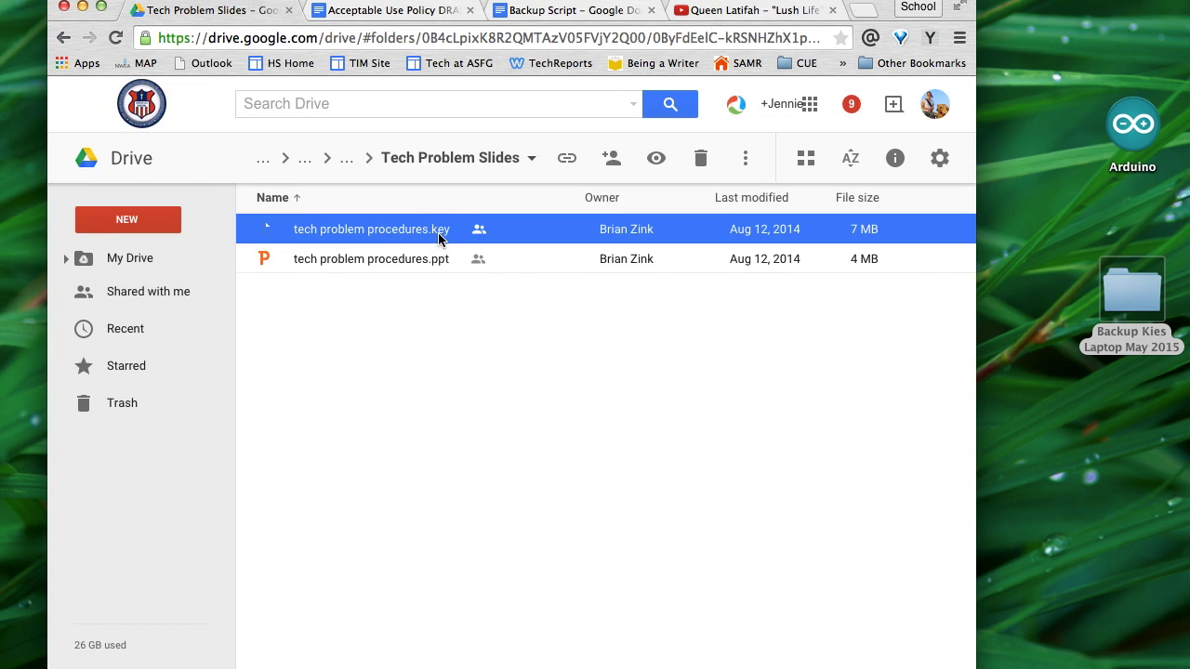
pyautogui.doubleClick(439, 238)
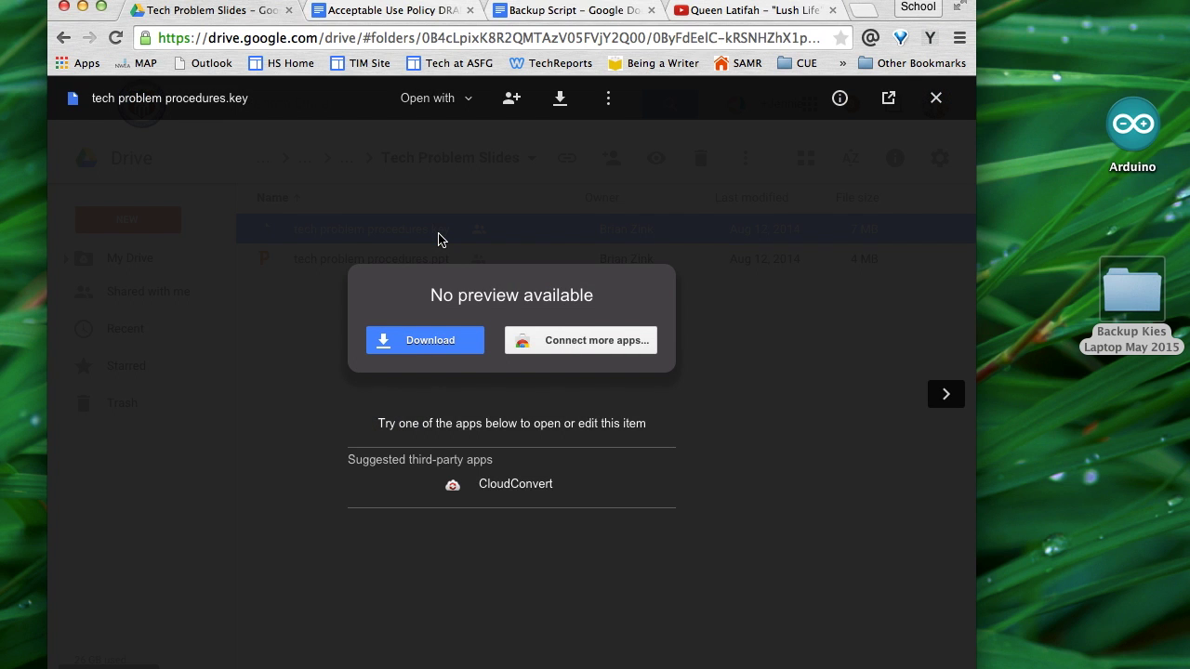
pyautogui.press('BackSpace')
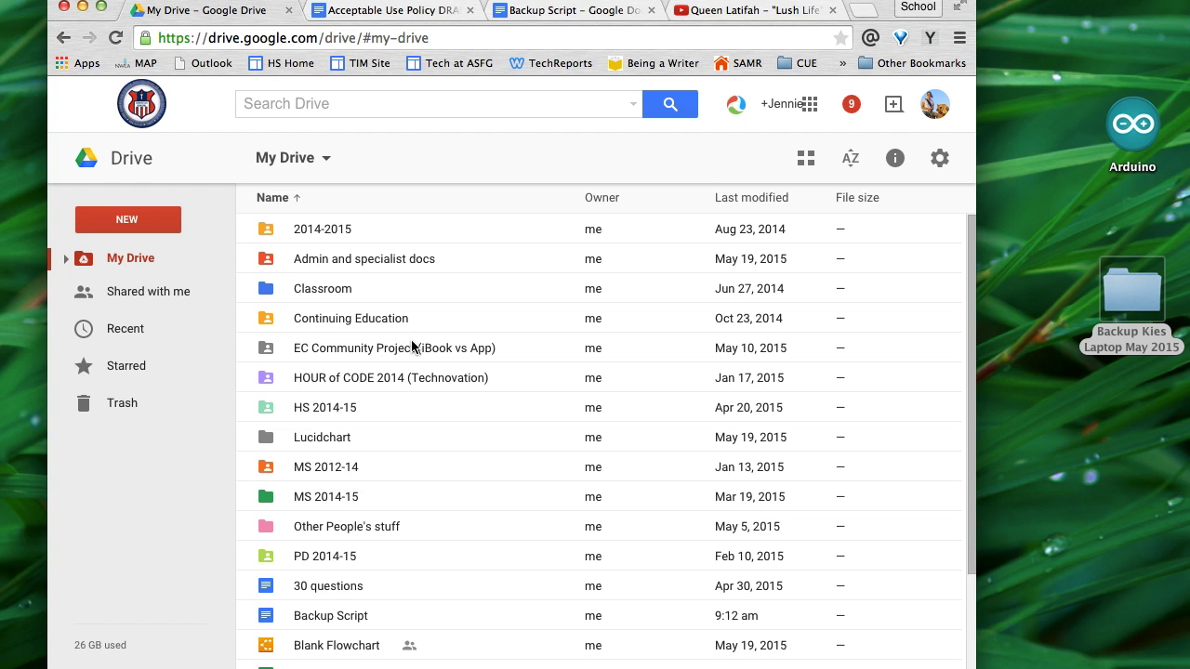
# - Upload the Backup Kies Laptop May 2015 folder into My Drive and open the account menu
pyautogui.moveTo(1149, 307); pyautogui.dragTo(659, 386)
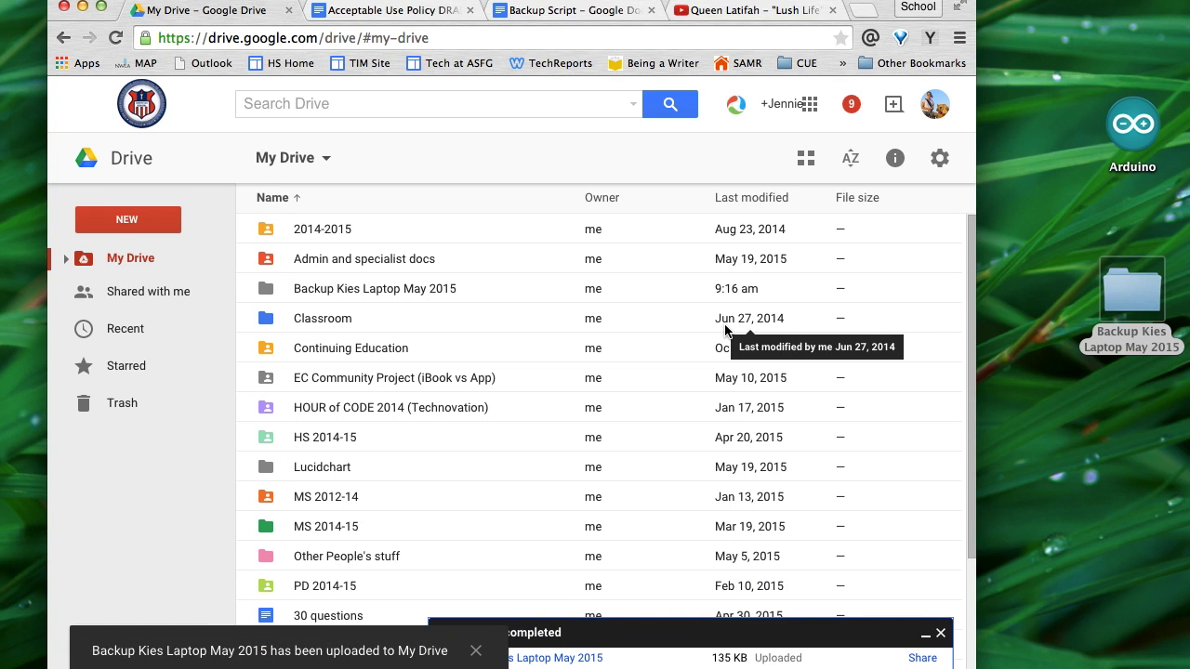
pyautogui.click(934, 103)
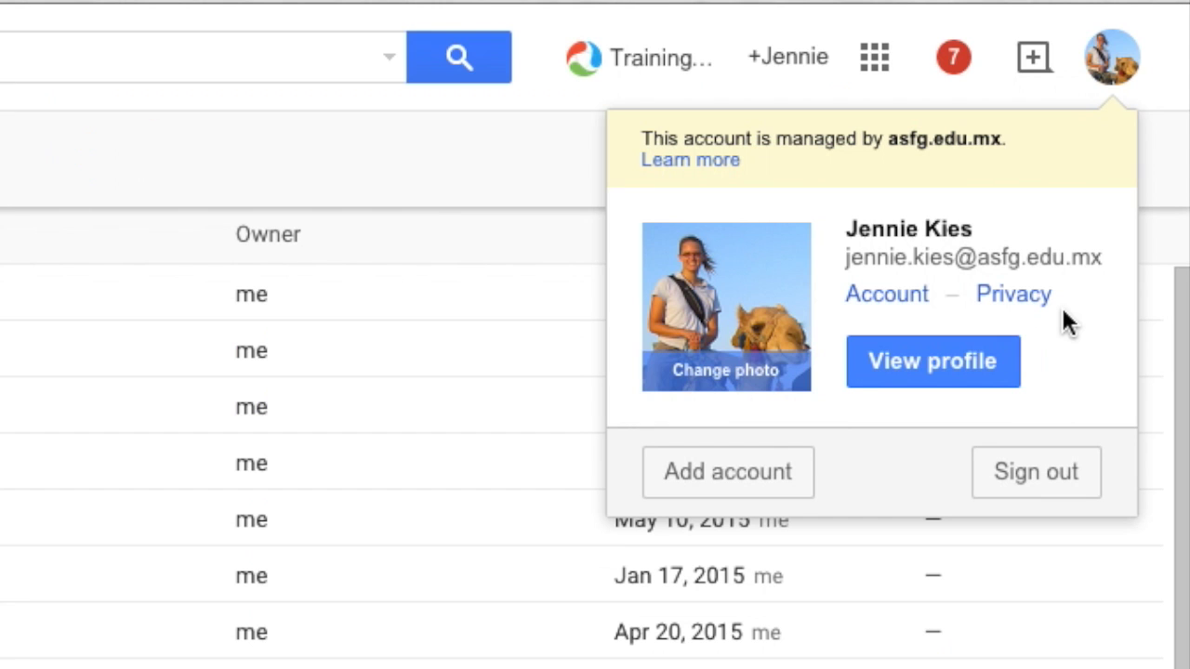
# - Open Google Account and view the Sign-in & security password and recovery options
pyautogui.click(886, 294)
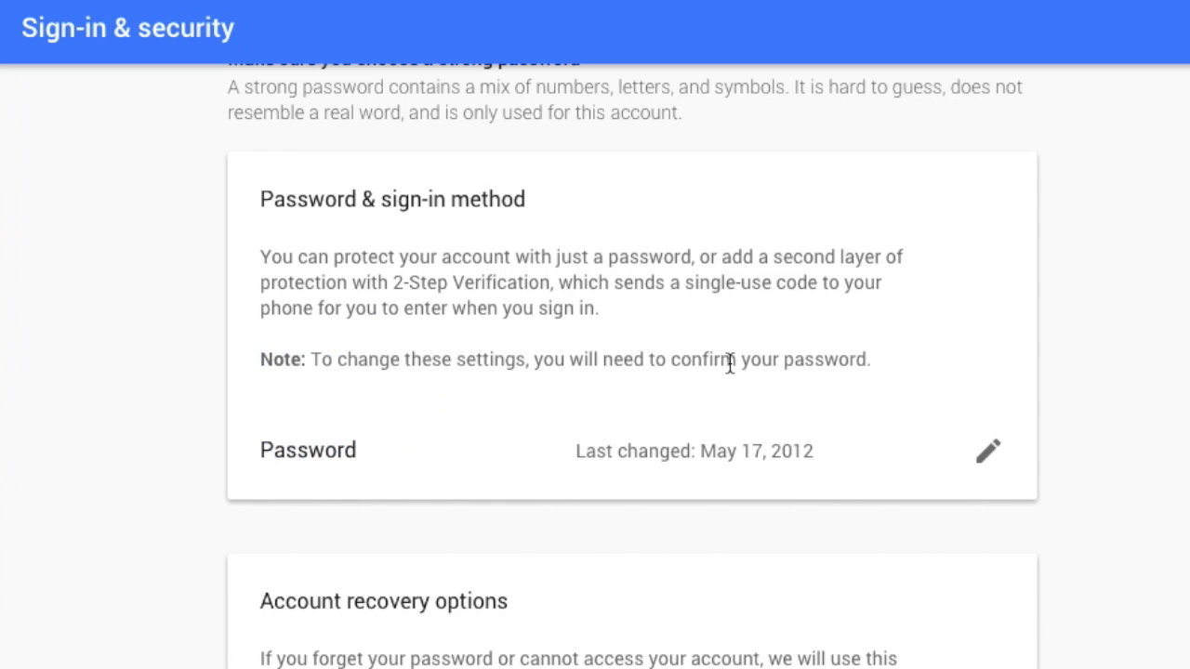
pyautogui.scroll(-2, 626, 359)
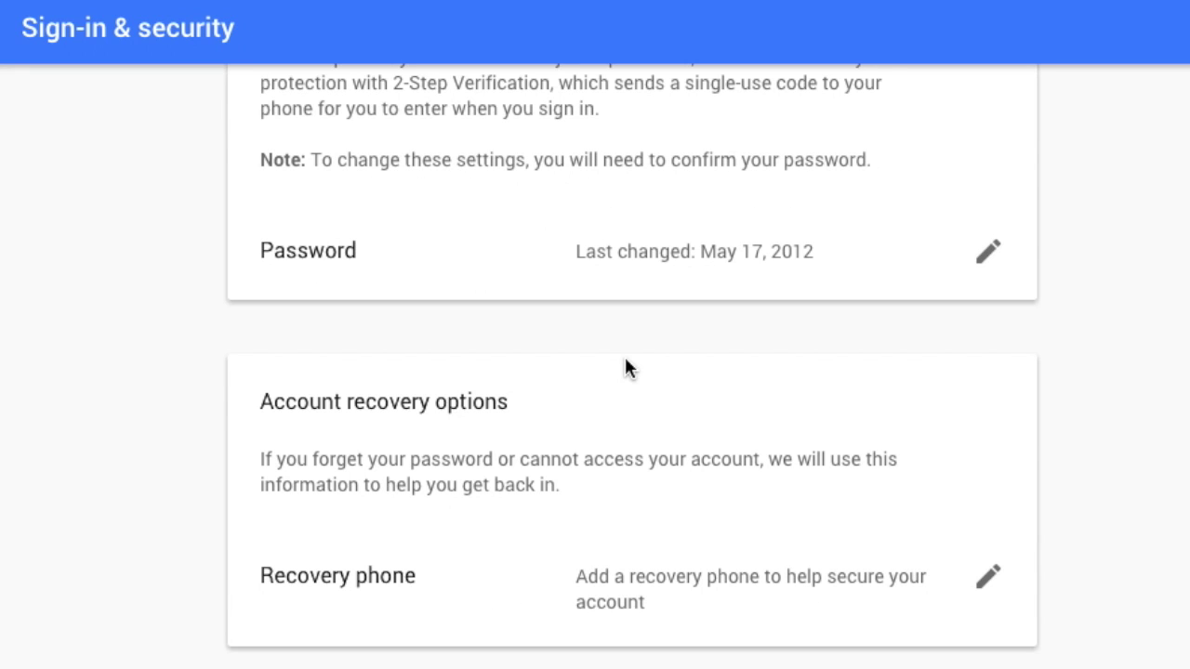